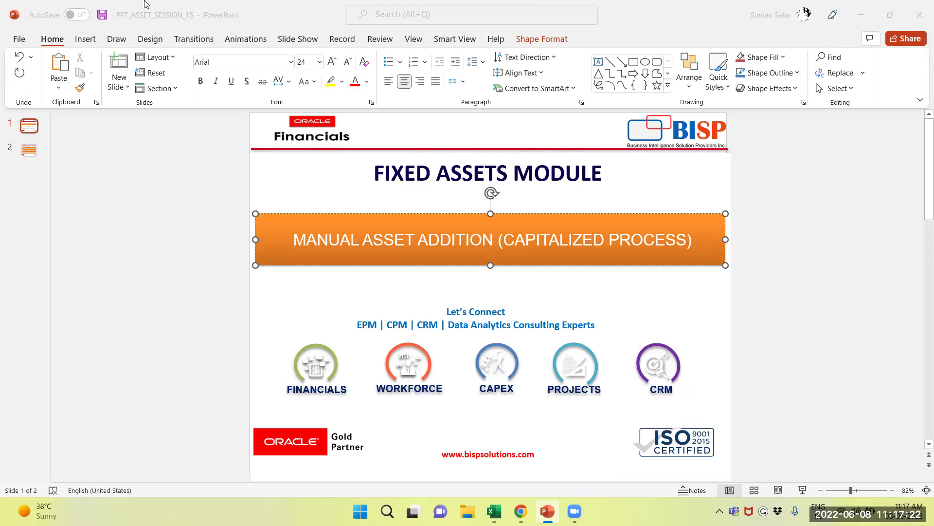
Display slide 2 of the asset session deck in PowerPoint
click(34, 154)
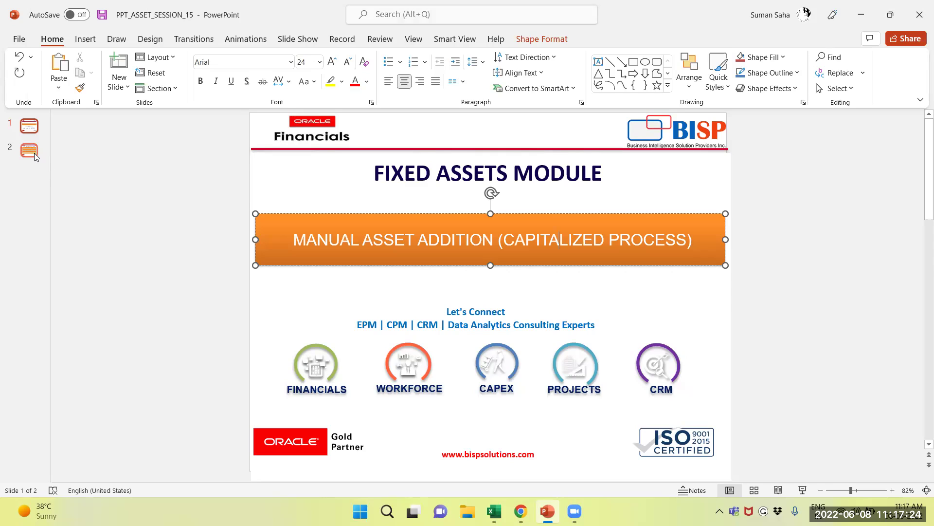
click(34, 152)
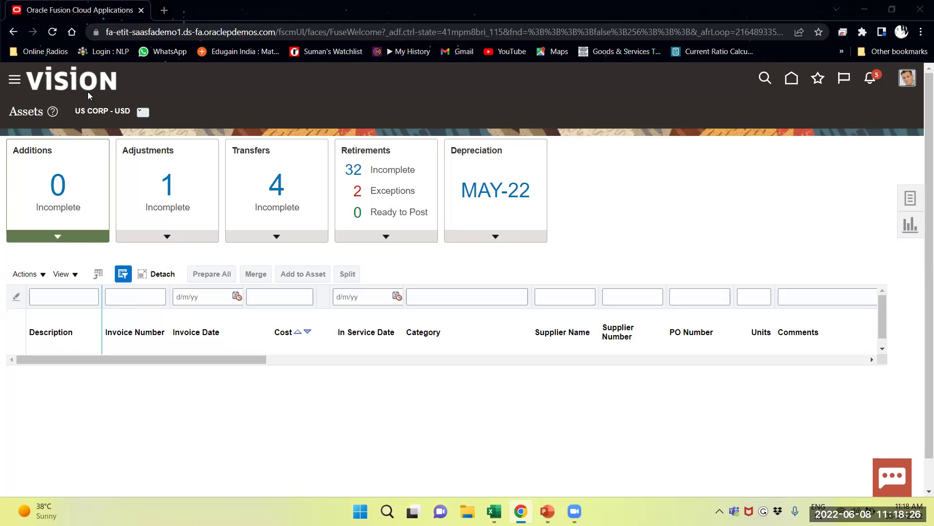
Launch Add Asset from the Tasks panel with book US CORP, type Capitalized, 1 unit
click(906, 197)
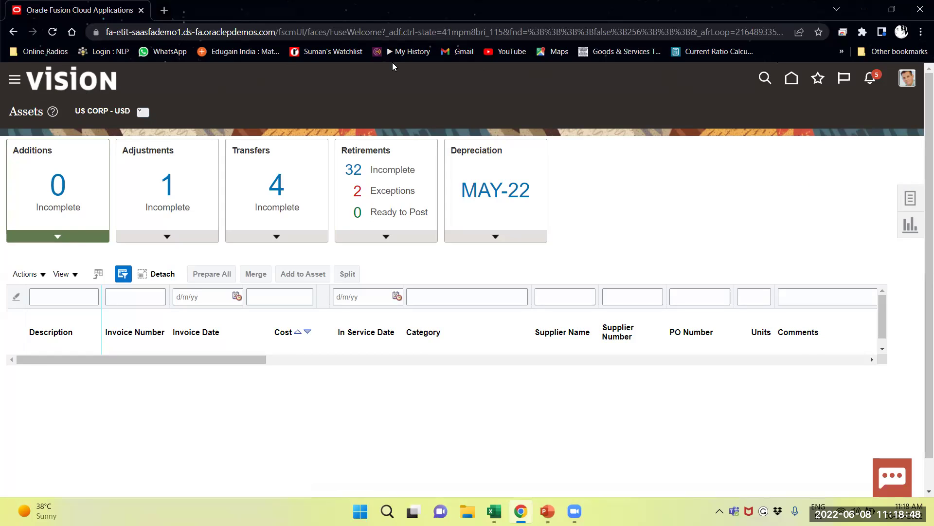
click(910, 198)
click(815, 120)
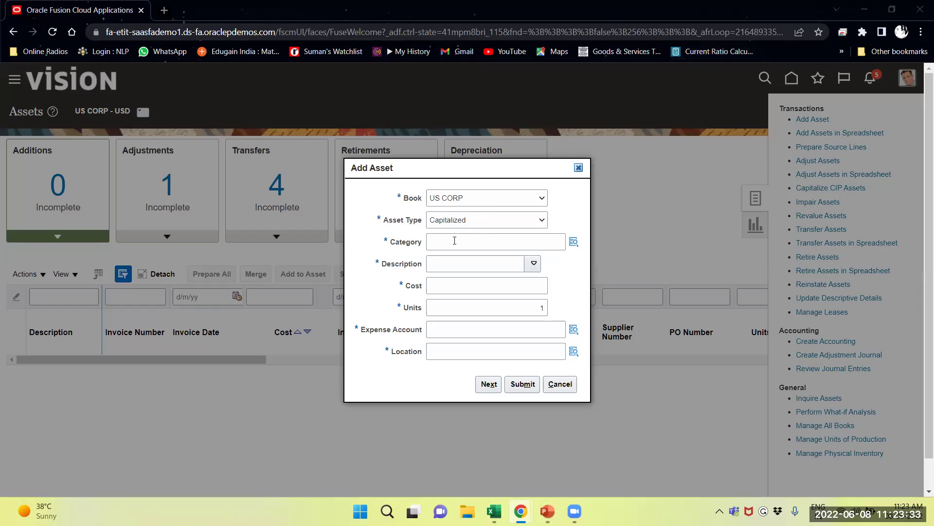
Choose category VEHICLE-STANDARD, auto-filling expense account 101.10.68150.000.000.000
click(577, 246)
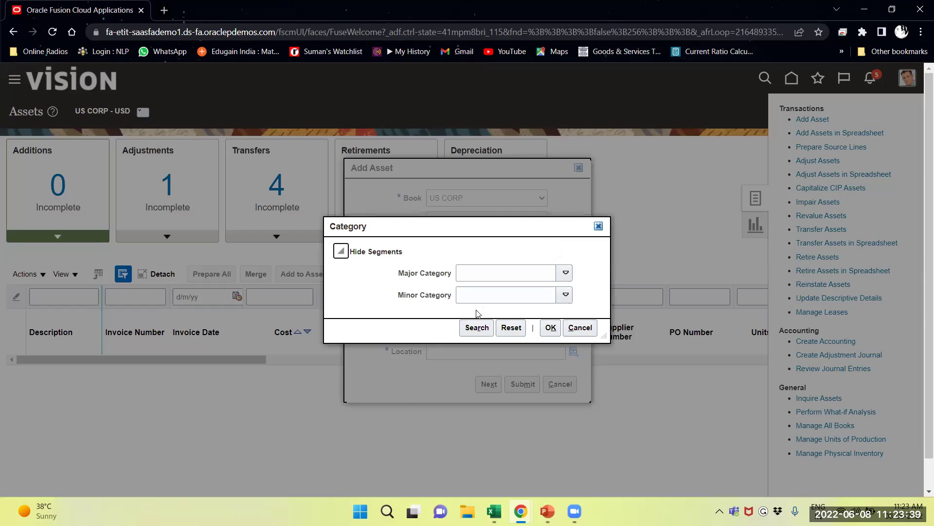
click(477, 328)
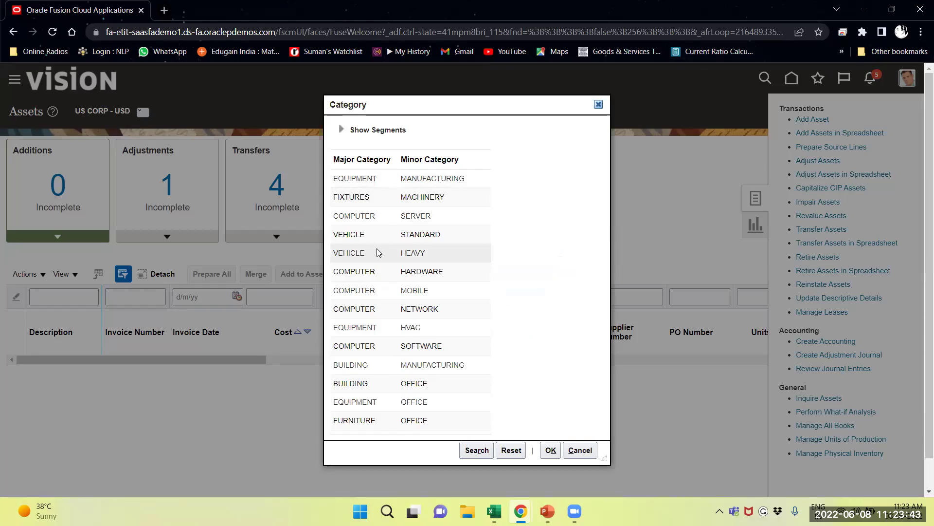
click(375, 235)
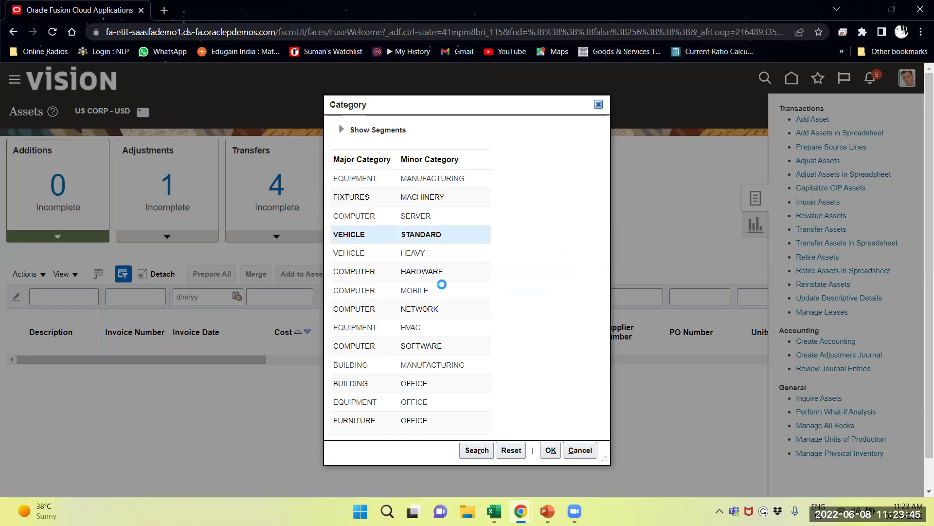
click(550, 451)
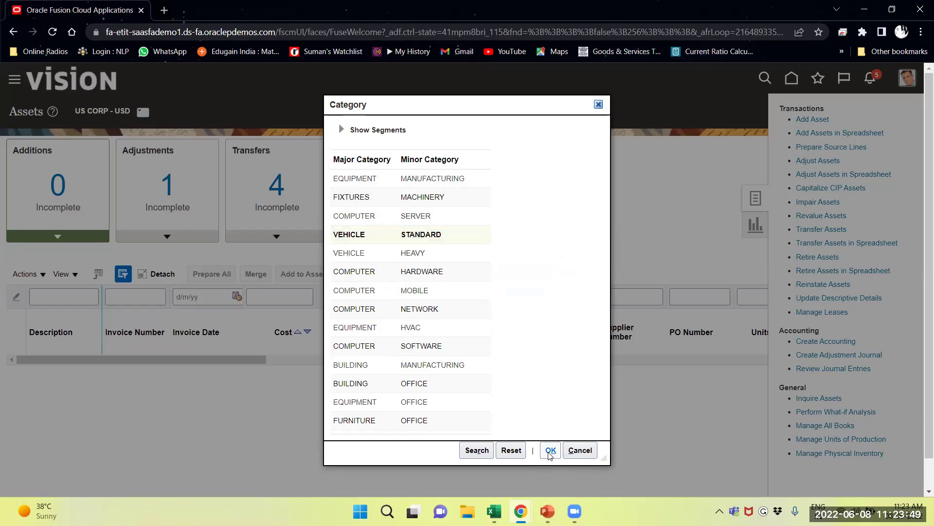
click(550, 452)
click(474, 268)
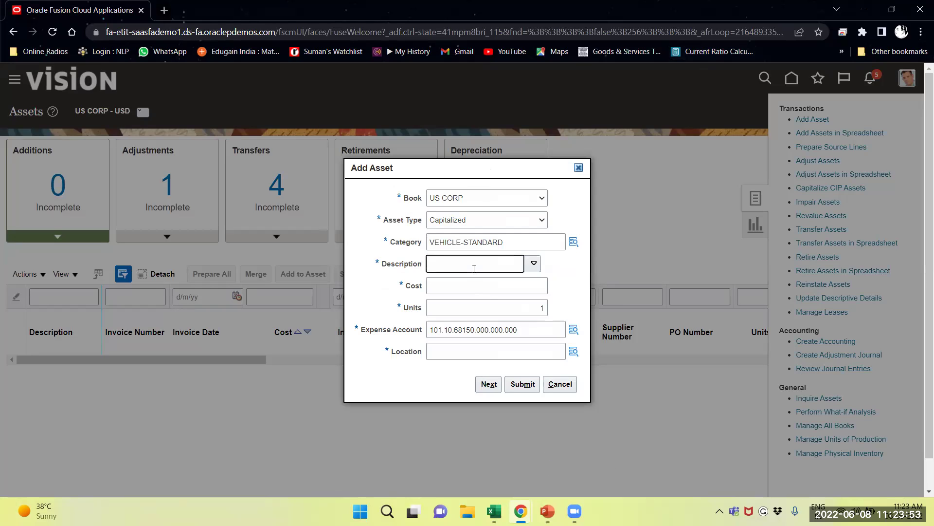
Enter description TATA NEXON and cost 37,850 for the single unit
key(Caps_Lock)
text(TATA NEXON)
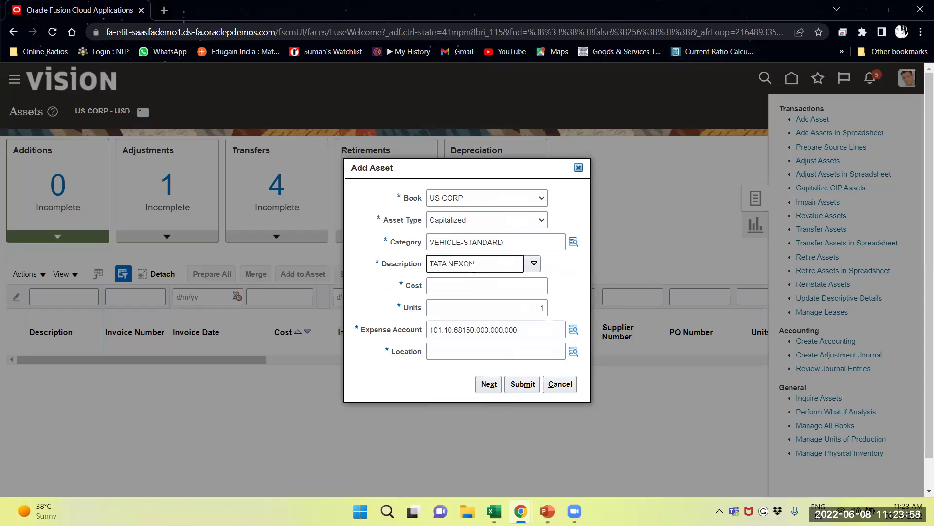
key(Tab)
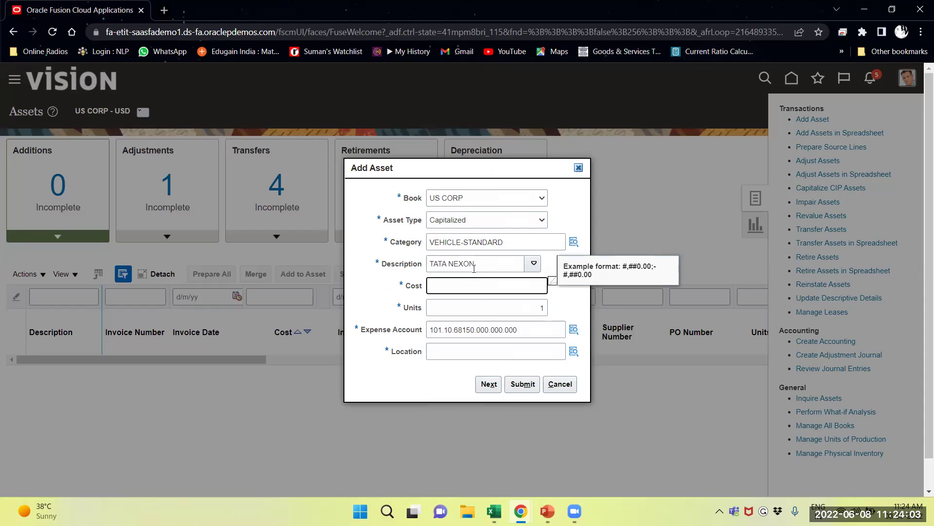
text(37,8)
text(5)
text(0)
key(Tab)
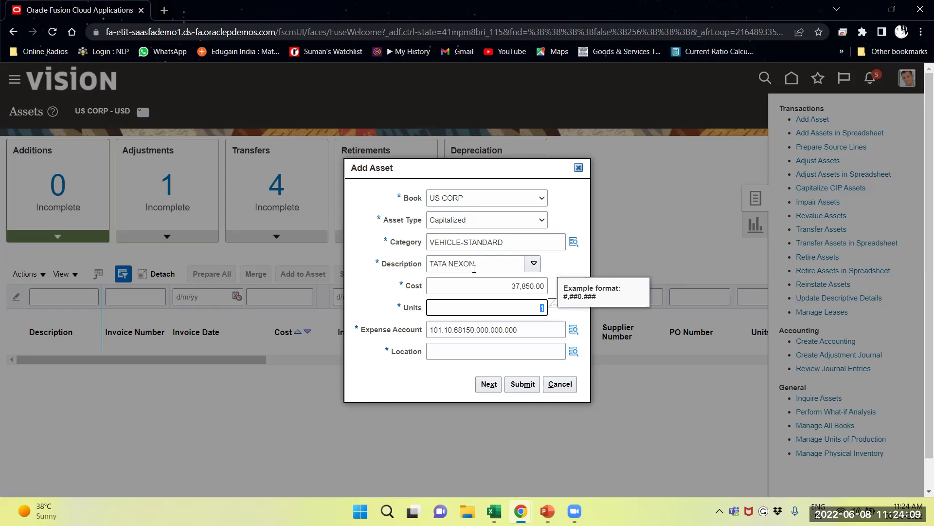
key(Tab)
key(Tab)
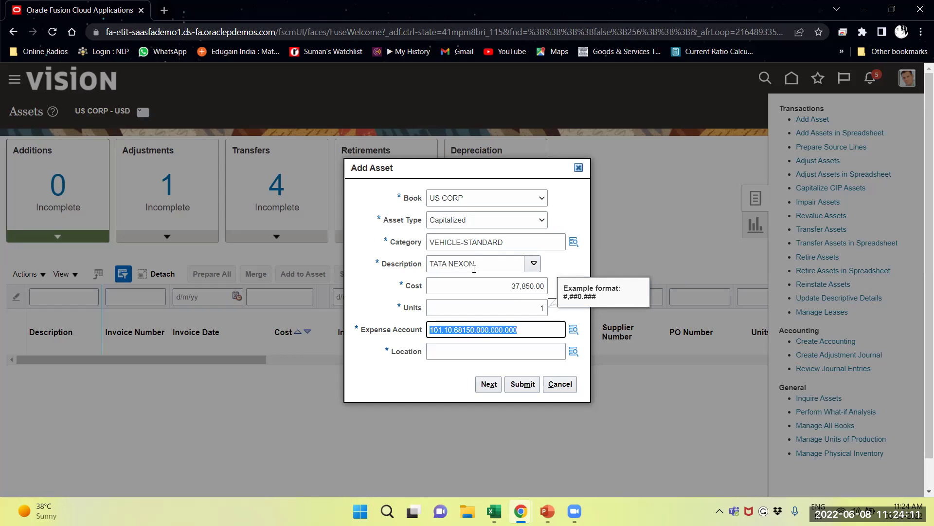
key(Tab)
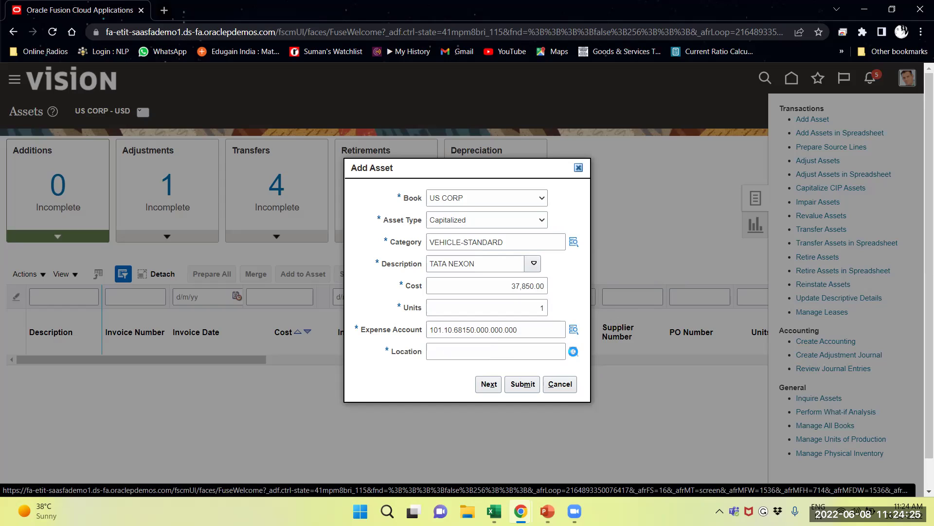
Choose location INDIA-DELHI-NEW DELHI and proceed to the full Add Asset page
click(574, 351)
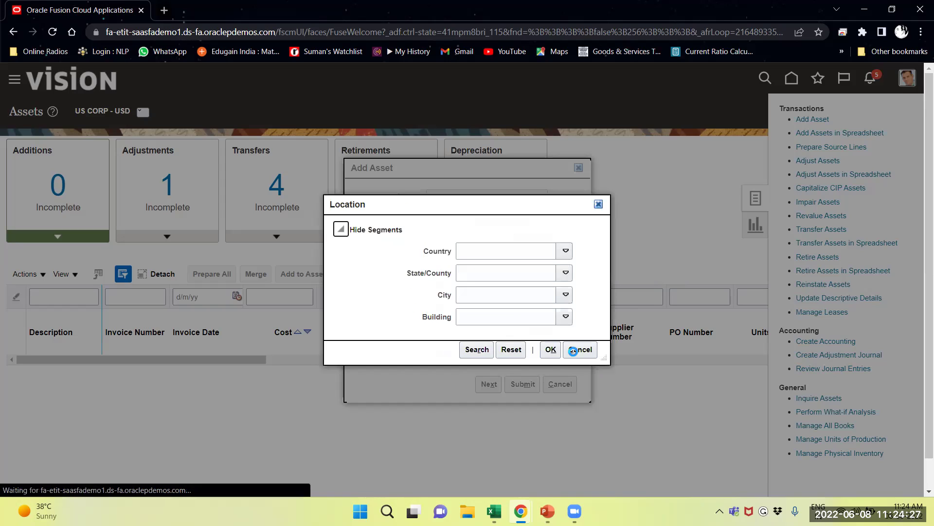
click(477, 349)
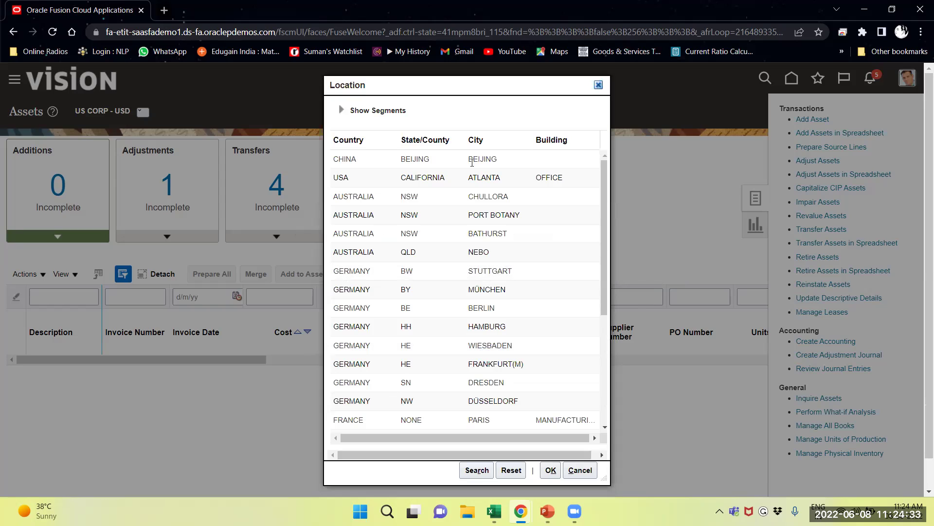
scroll(602, 245, down, 5)
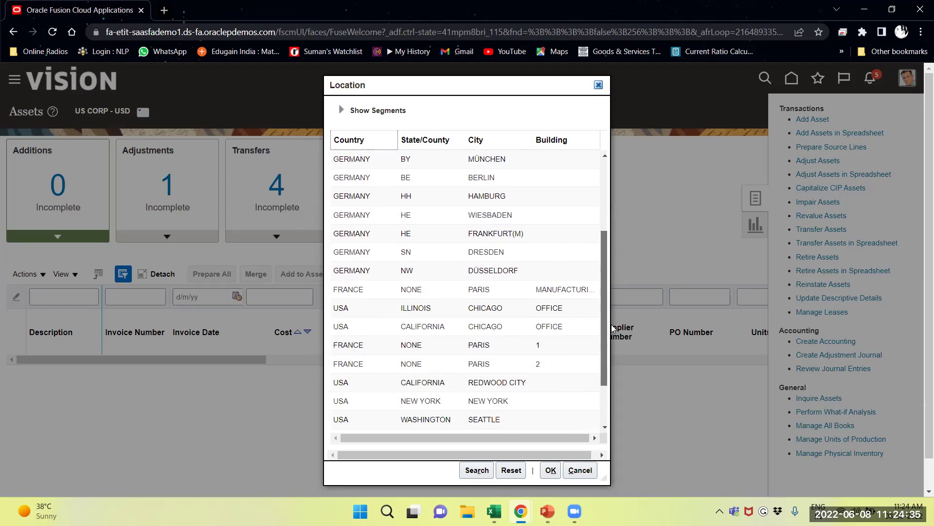
drag(611, 365, 613, 437)
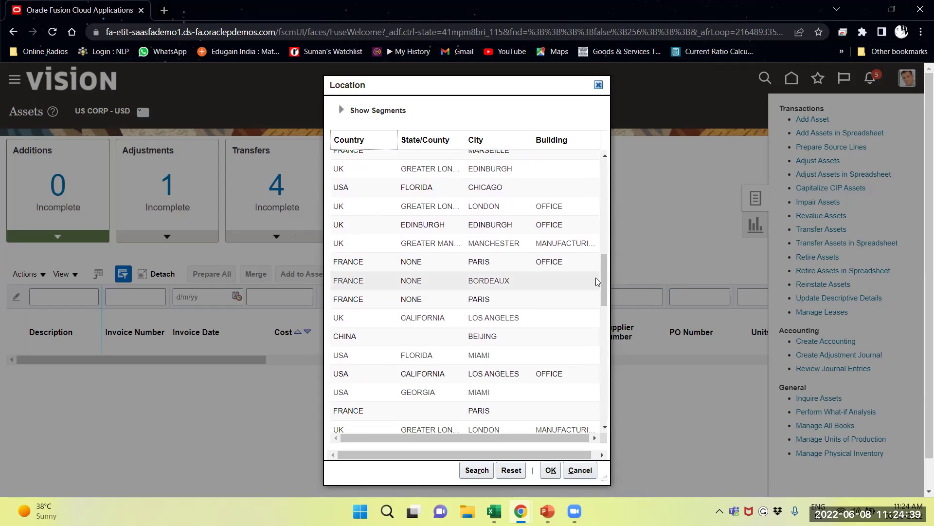
drag(604, 286, 610, 351)
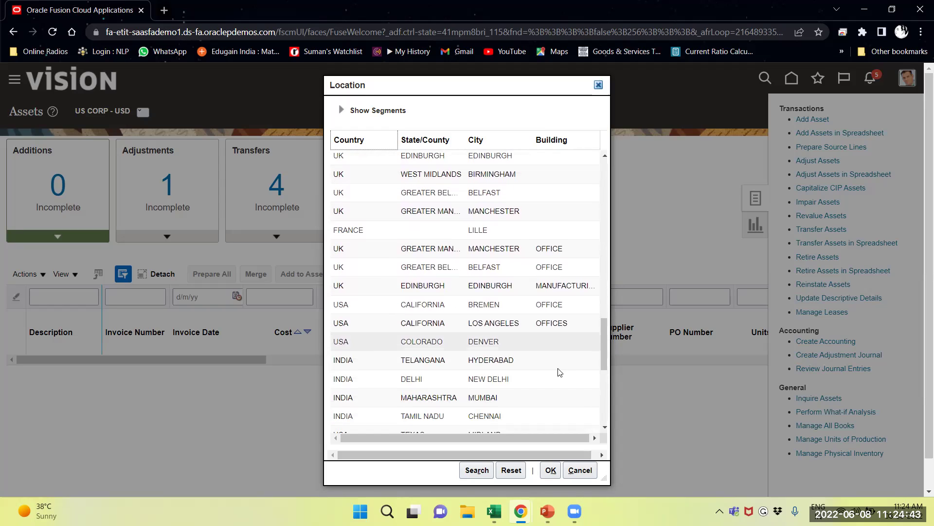
click(452, 383)
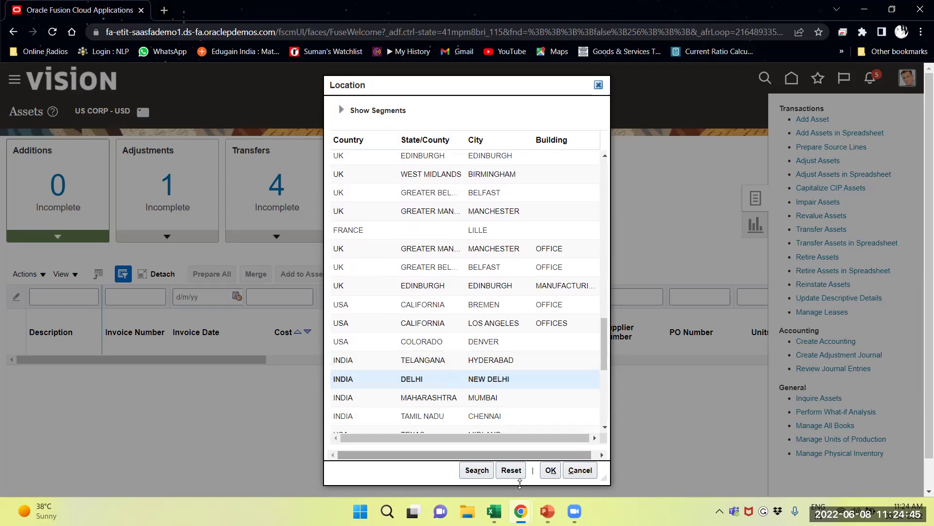
click(552, 470)
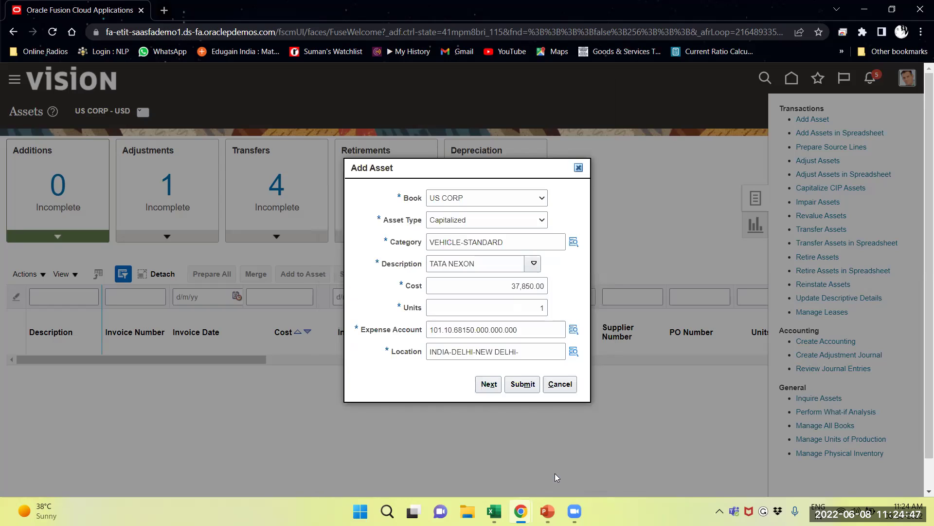
click(493, 385)
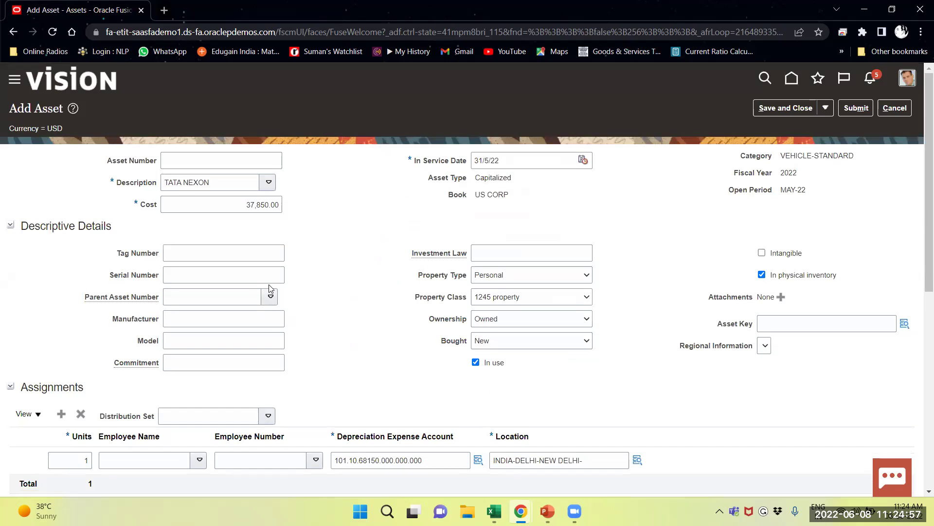
Change the in-service date to 1/5/22 and review the STL 5-year financial details
scroll(243, 277, down, 1)
scroll(219, 267, up, 2)
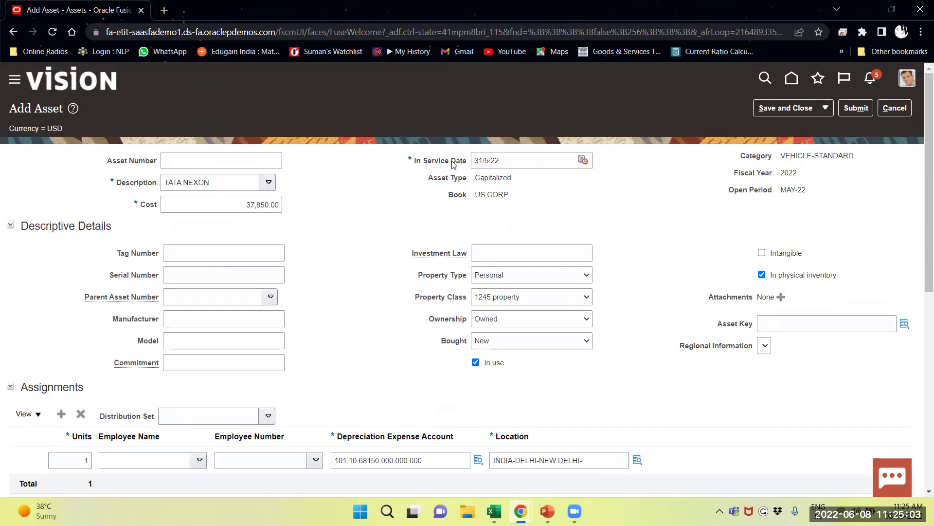
click(583, 160)
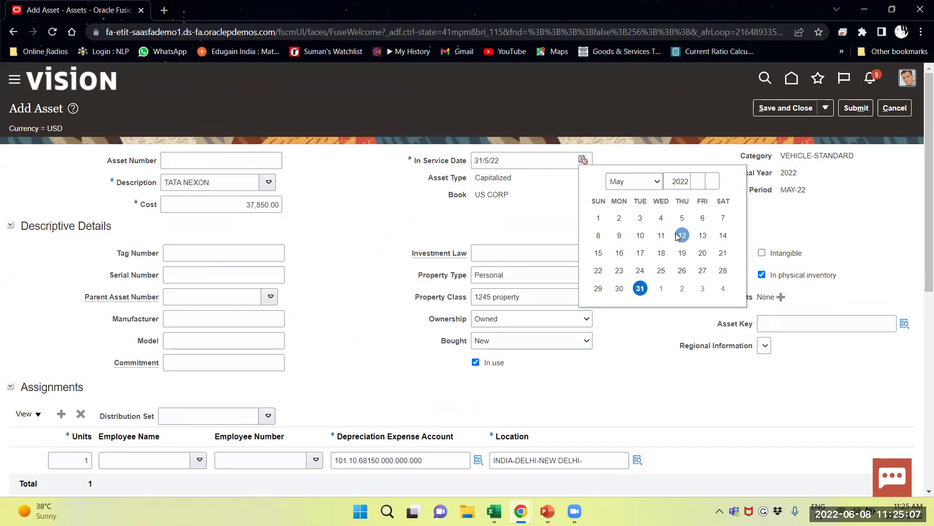
click(599, 218)
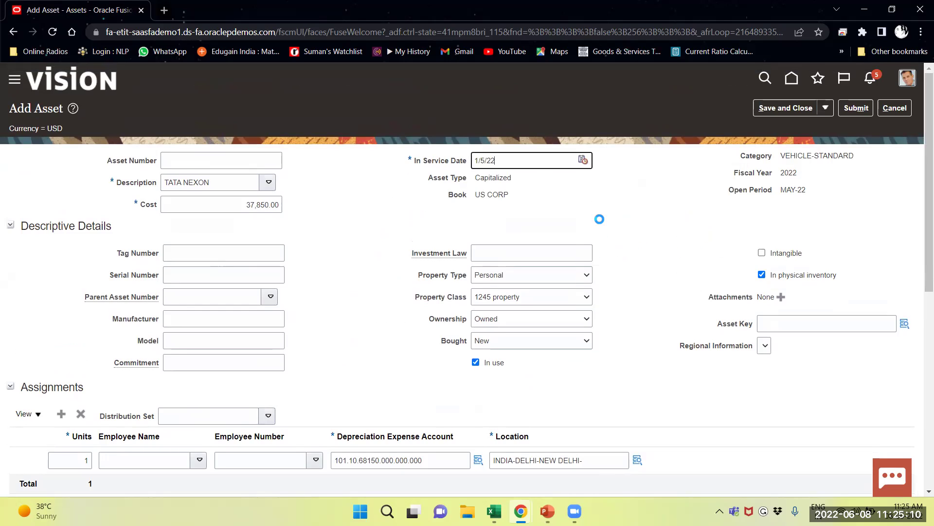
click(504, 253)
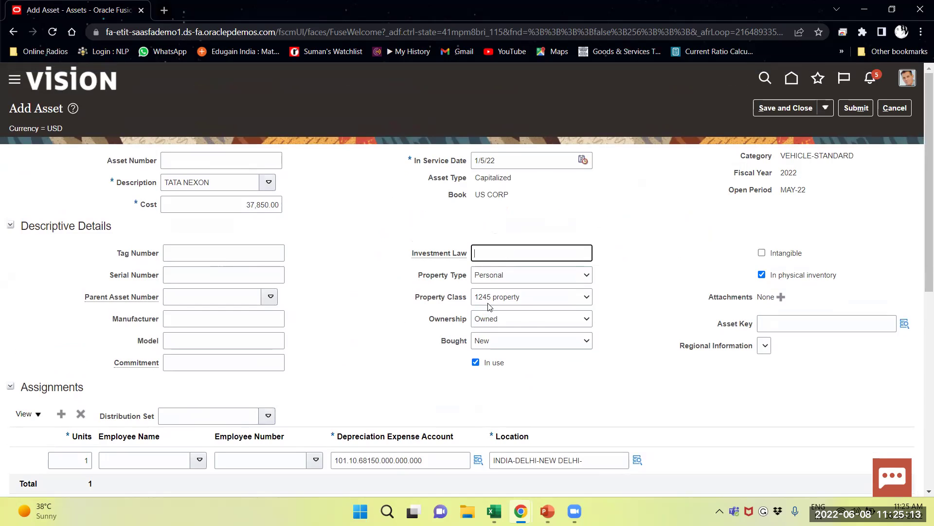
scroll(197, 330, down, 1)
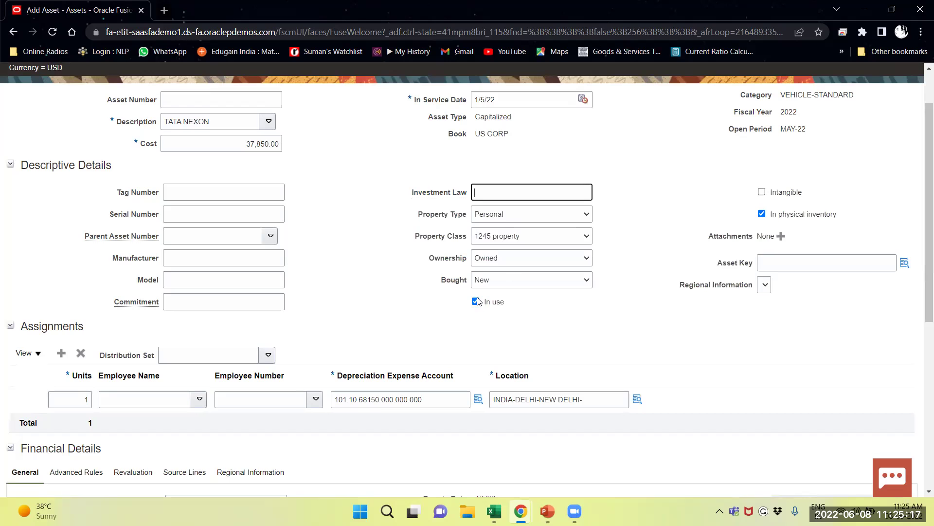
scroll(477, 301, down, 2)
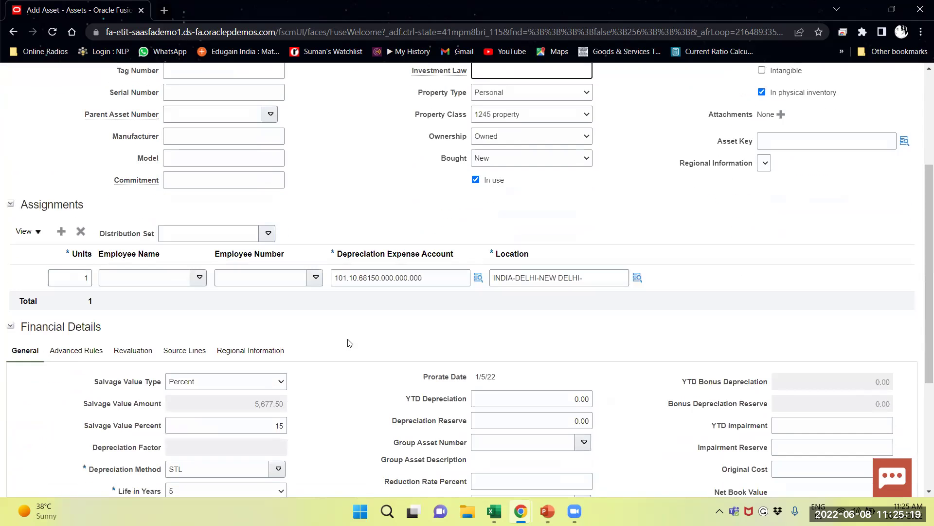
scroll(279, 394, down, 2)
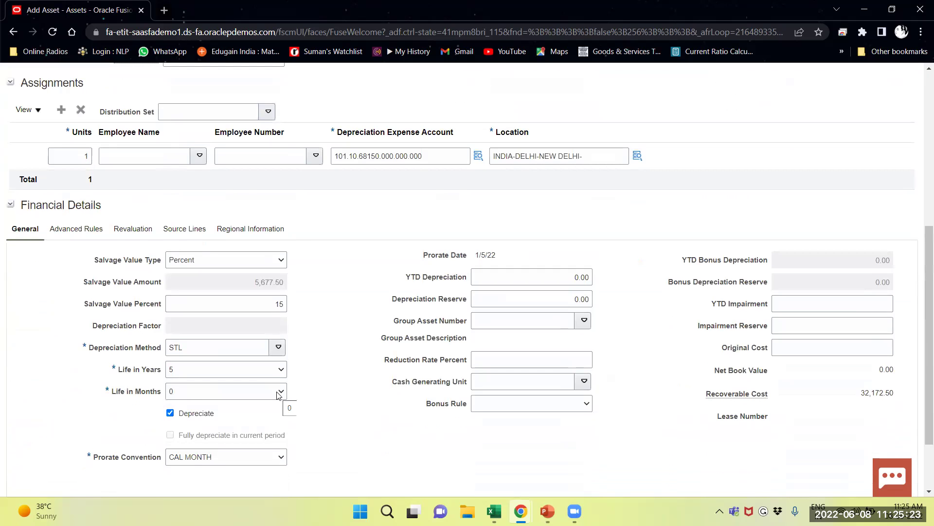
scroll(279, 394, down, 1)
scroll(238, 341, down, 1)
scroll(239, 341, up, 5)
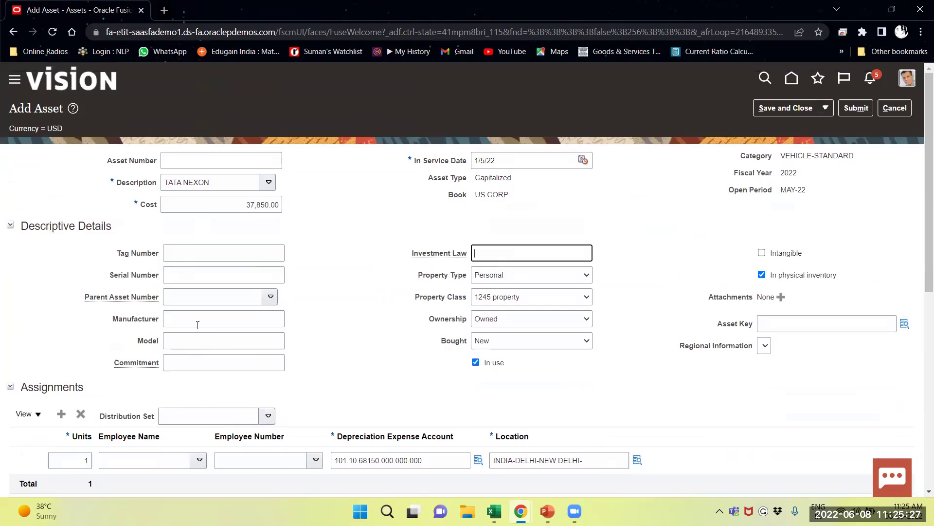
Enter manufacturer TATA and model NEXON 2022 EDITION in Descriptive Details
click(195, 318)
text(TATA)
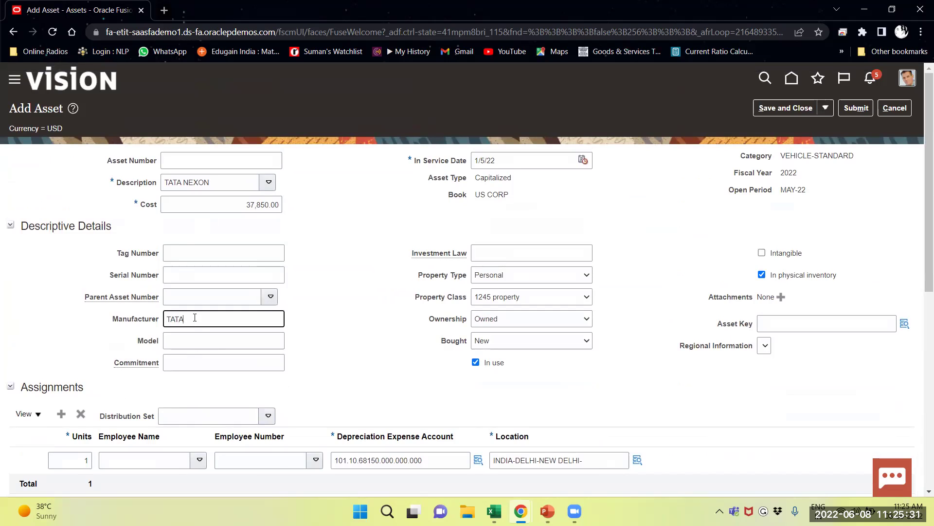
key(Tab)
text(NEXO)
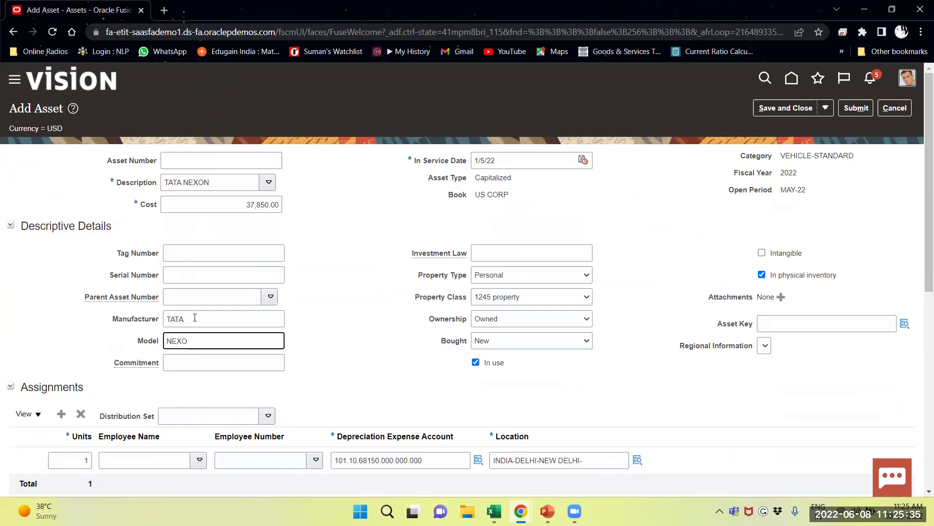
text(ON 2022 EDITION)
scroll(179, 336, down, 7)
Insert a blank row on the Source Lines tab under Financial Details
click(179, 171)
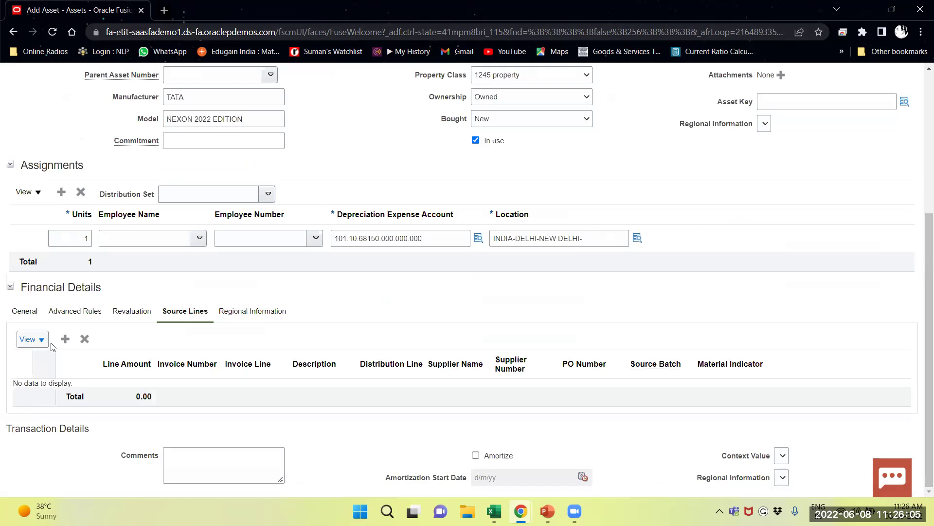
click(65, 339)
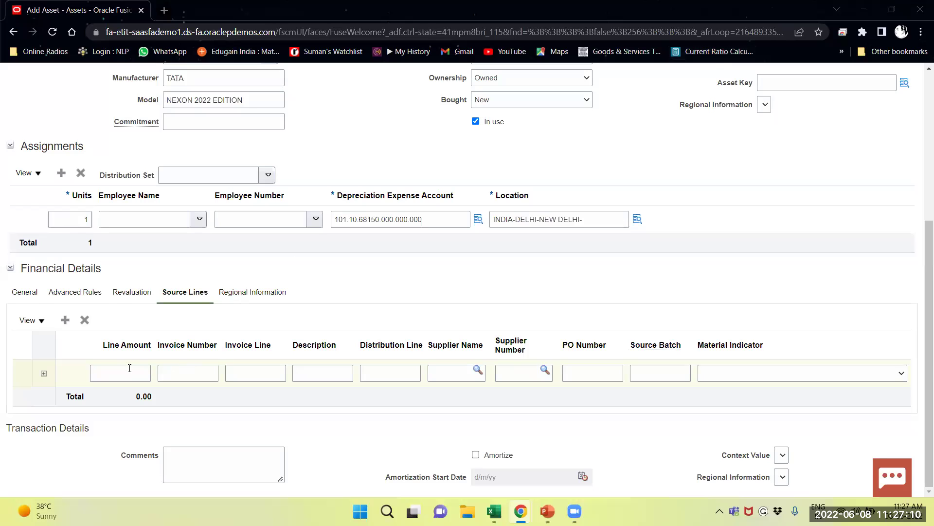
click(128, 371)
Paste line amount 37,850.00 and enter invoice number ABC/2022/112
text(37,850.00)
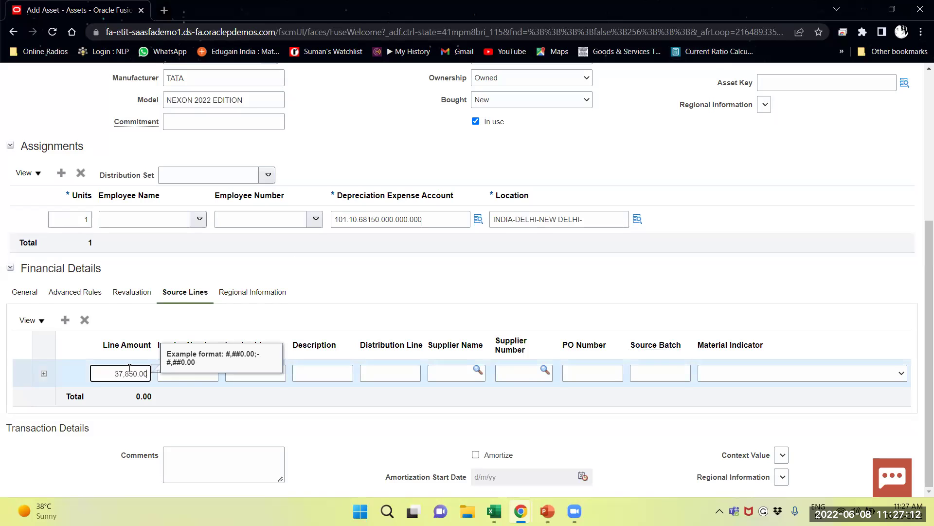
click(184, 375)
click(333, 373)
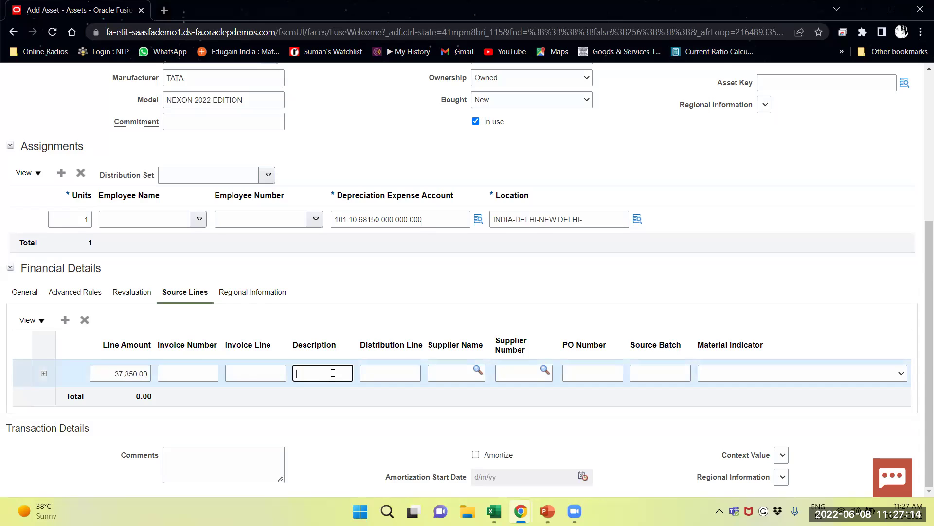
click(202, 369)
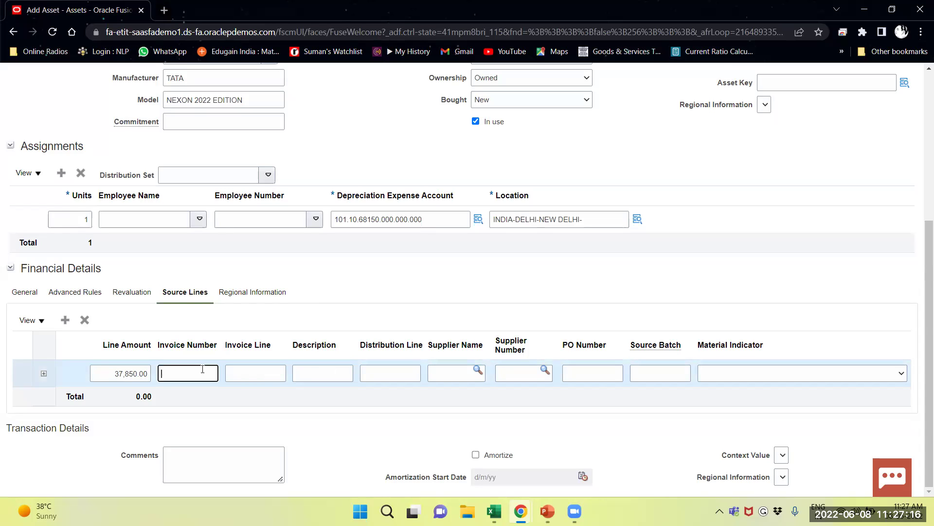
text(ABC/2022/112)
key(Tab)
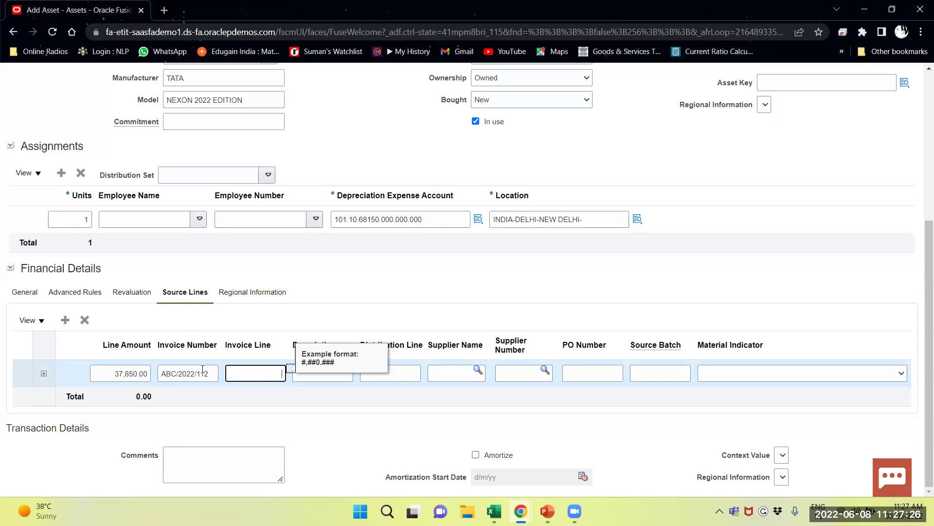
Enter invoice line 1 and description TATA NEXON on the source line
text(1)
key(Tab)
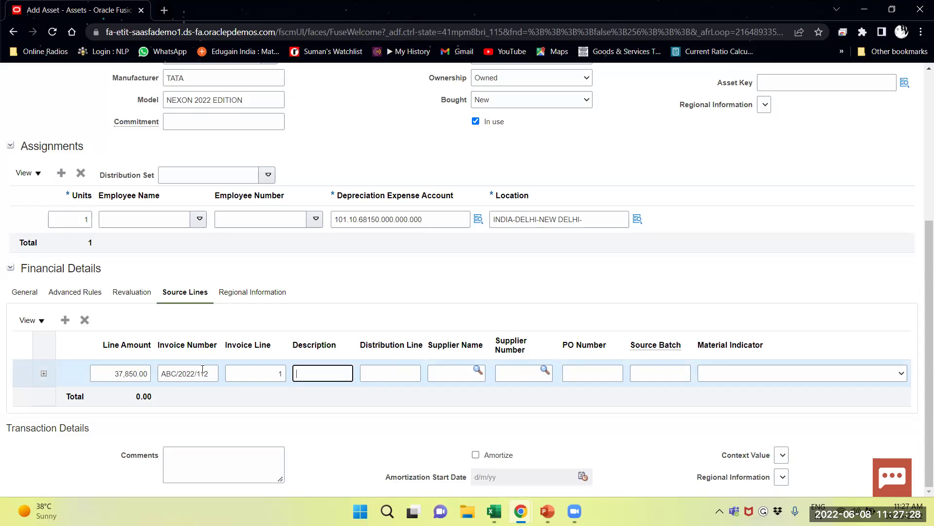
text(TATA NEXON)
key(Tab)
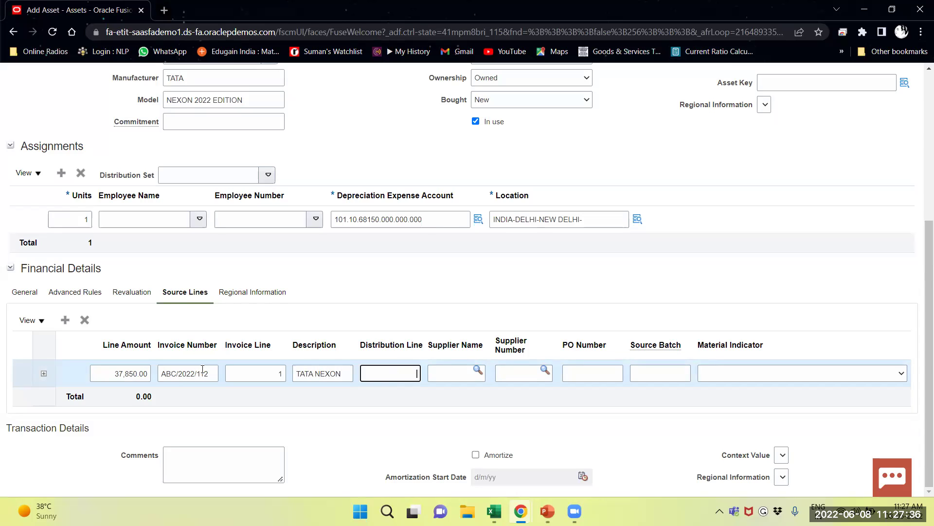
key(Tab)
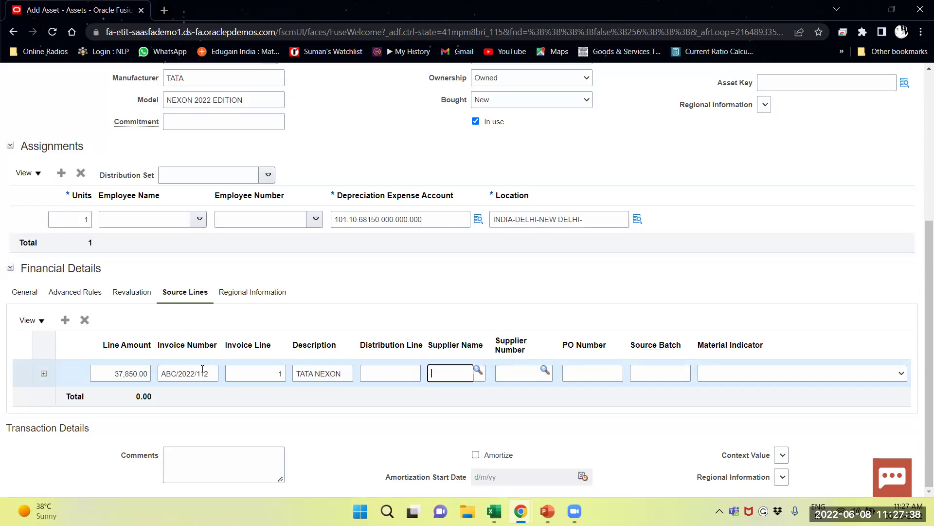
click(479, 370)
Search suppliers for ABC and pick ABC Consulting (1288) for the source line
click(478, 370)
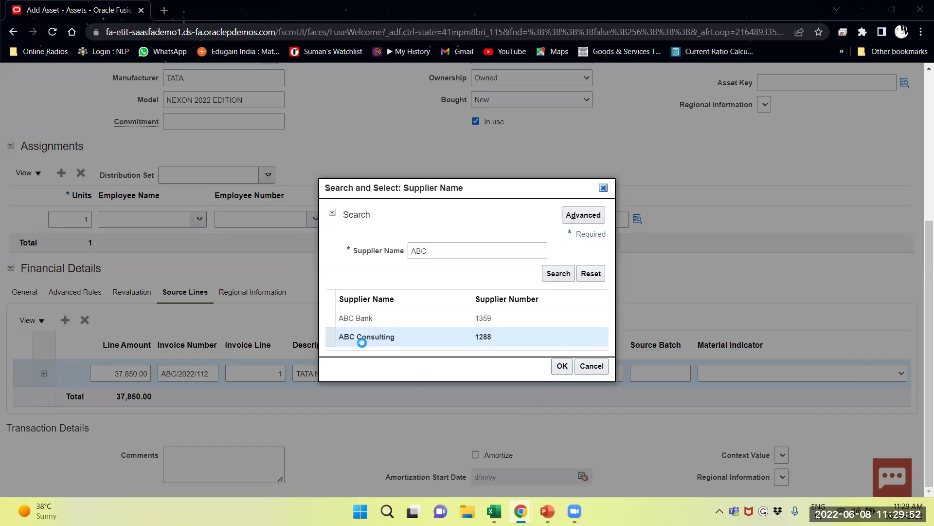
click(565, 370)
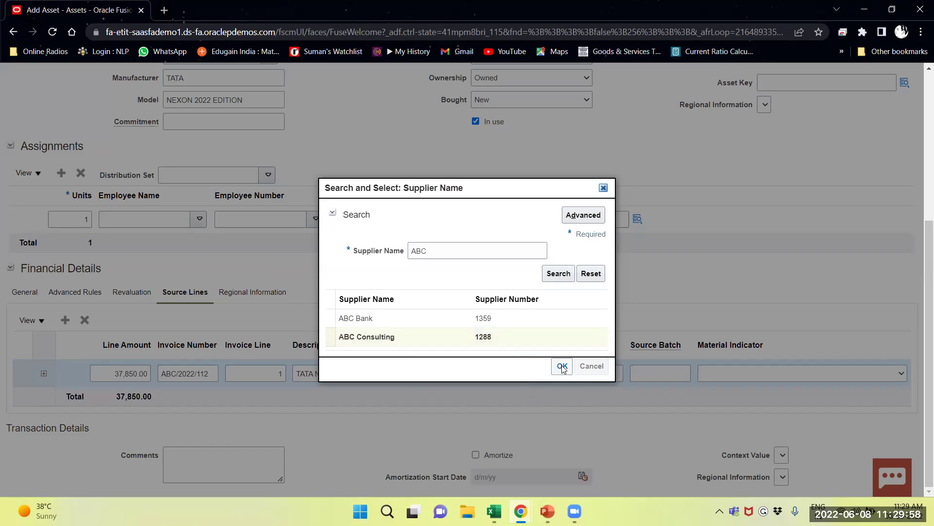
click(347, 337)
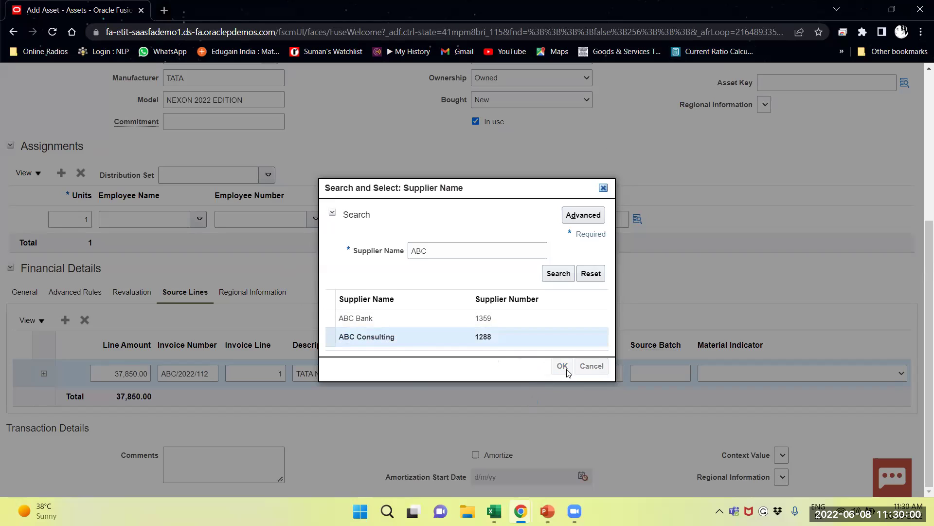
click(562, 367)
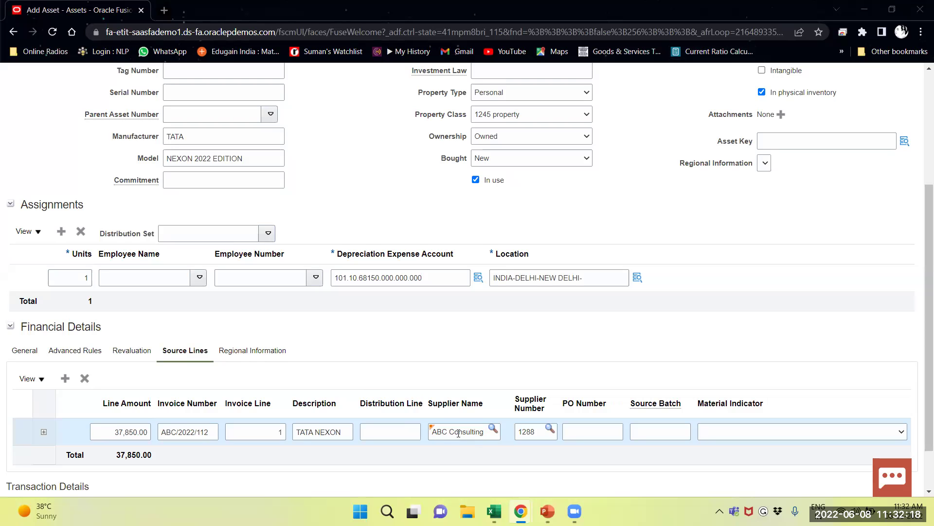
scroll(525, 434, up, 3)
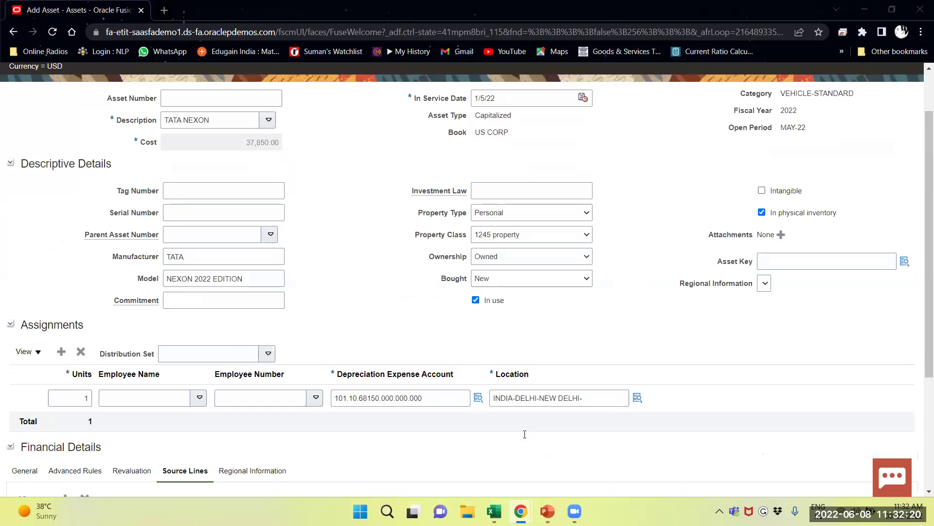
scroll(524, 434, up, 2)
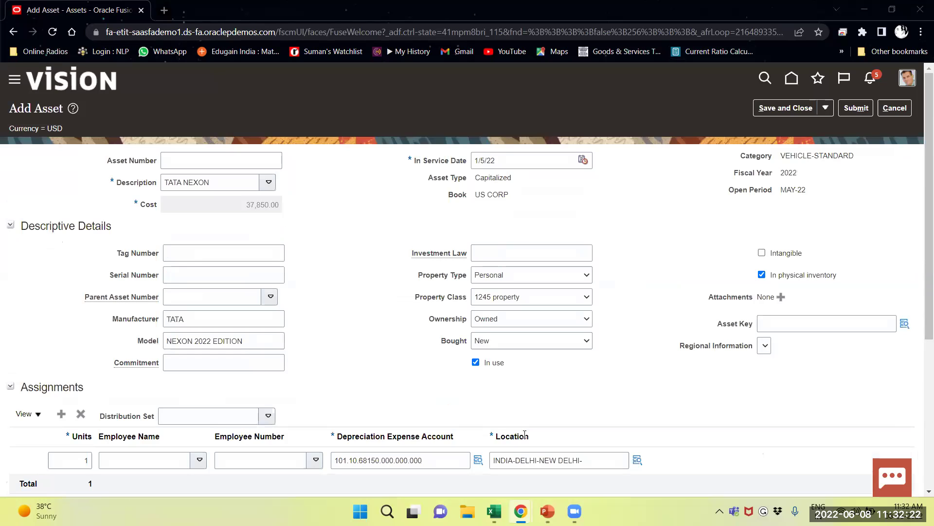
scroll(226, 332, down, 2)
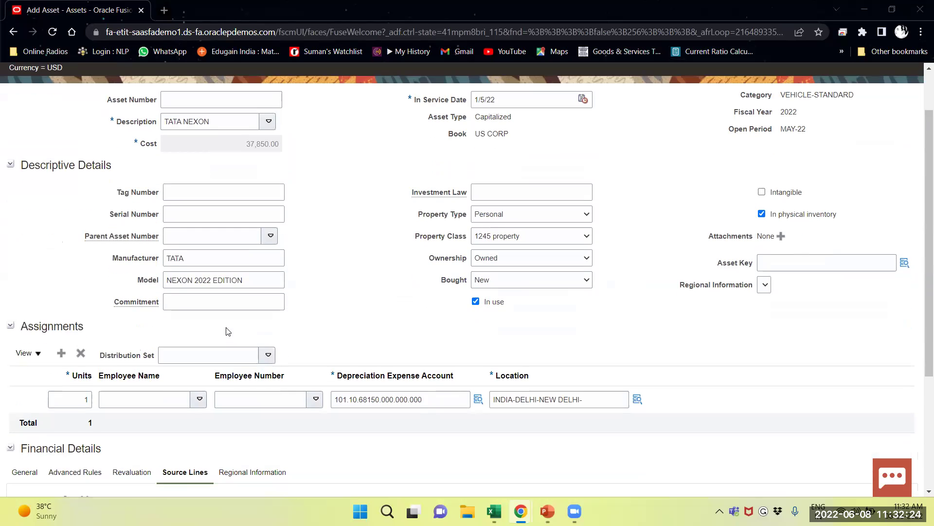
scroll(227, 332, down, 6)
scroll(226, 331, down, 1)
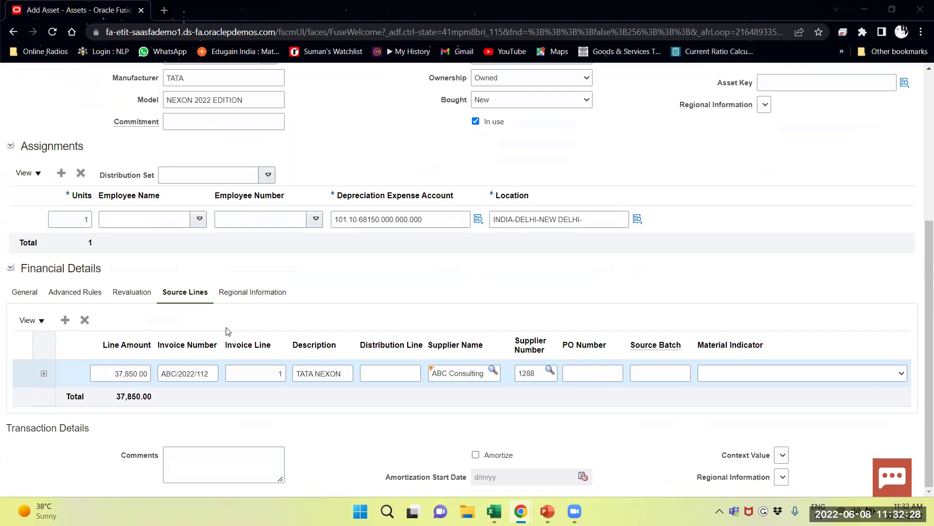
scroll(227, 331, up, 8)
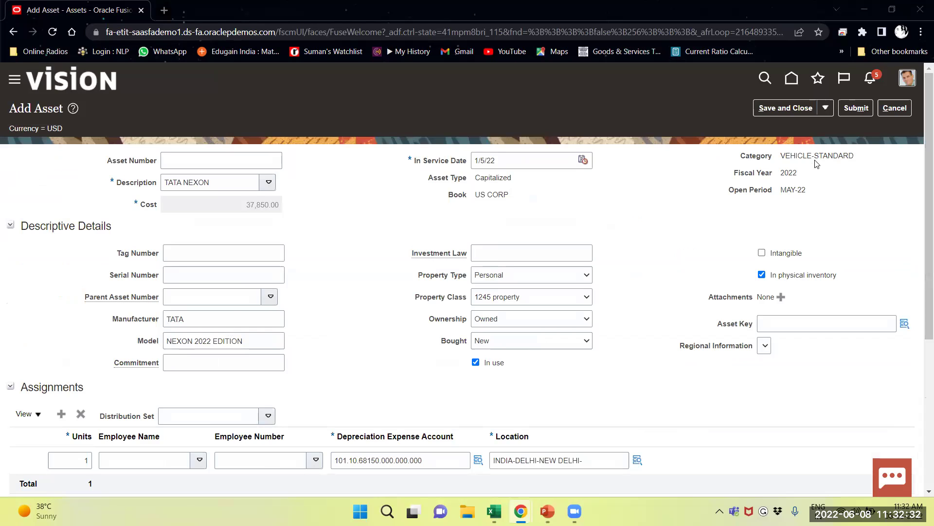
Submit the TATA NEXON asset and bring up the Assets task list
click(857, 108)
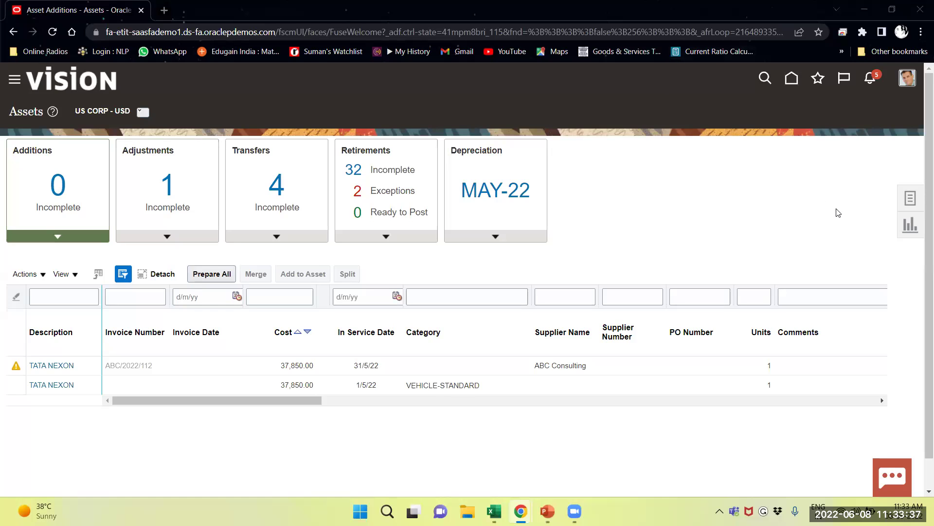
click(908, 198)
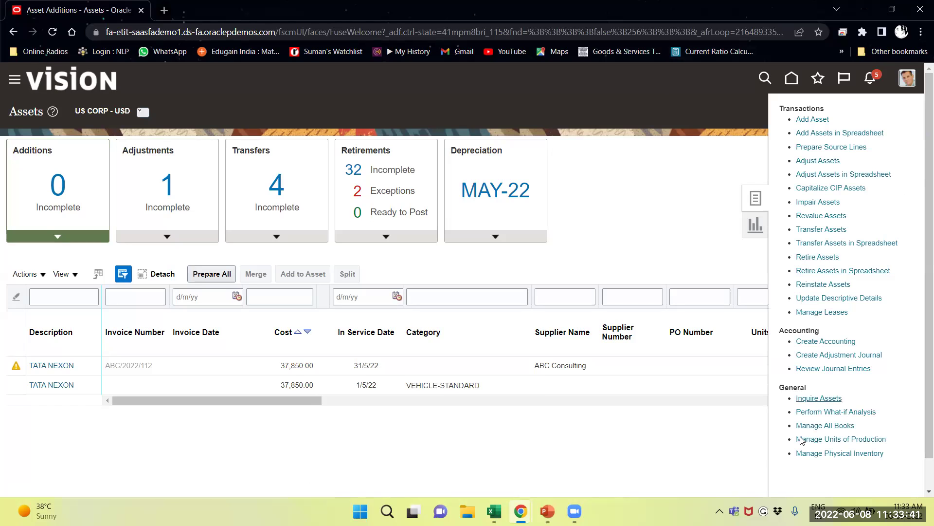
List recent additions in Asset Inquiry, showing TATA NEXON asset 112587 at 37,850.00
click(817, 399)
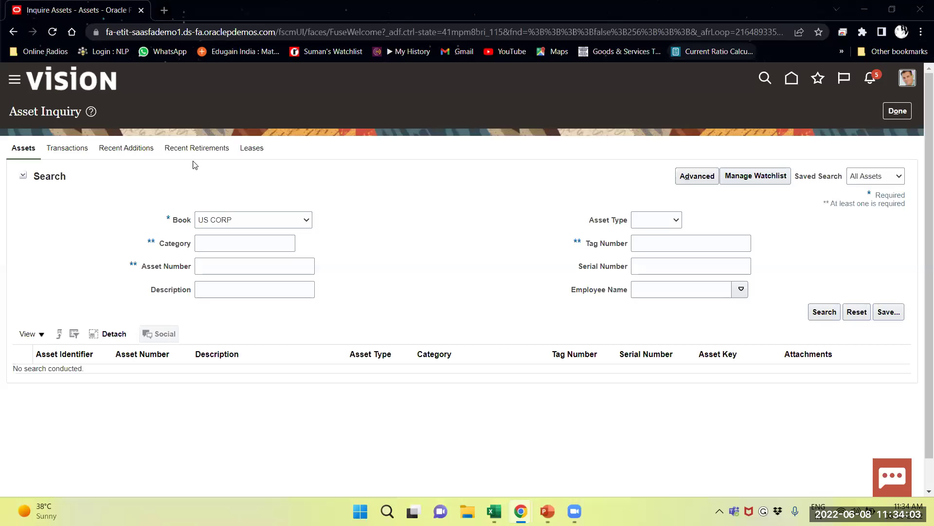
click(131, 151)
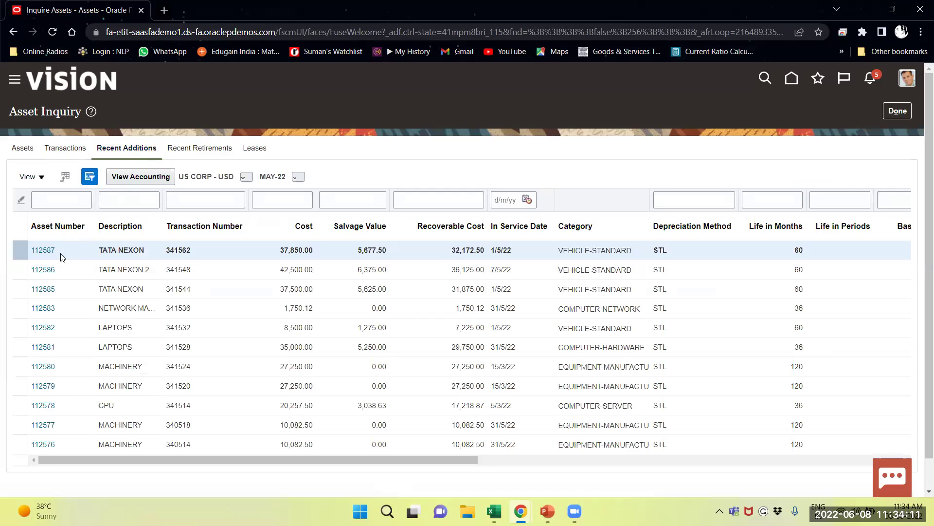
drag(163, 216, 212, 216)
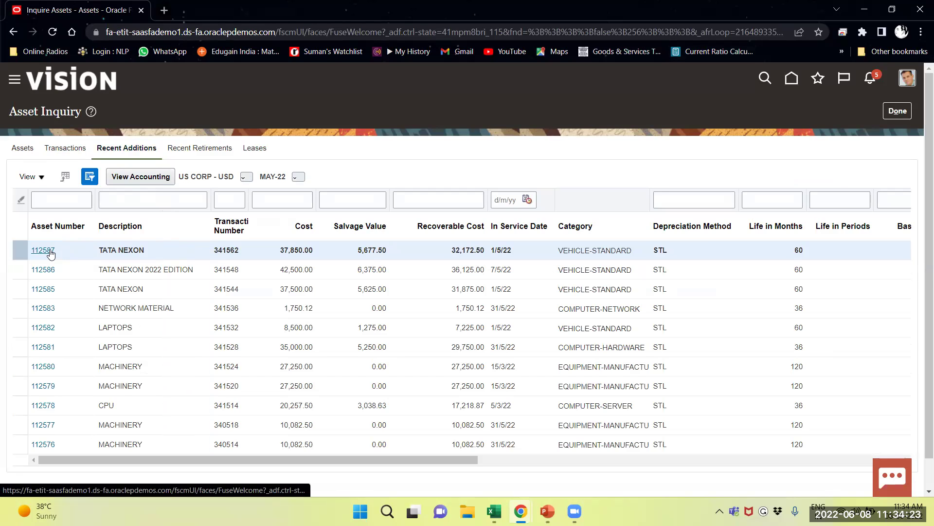
Open asset 112587 and view its 37,850.00 ABC Consulting source line, supplier number 1288
click(46, 251)
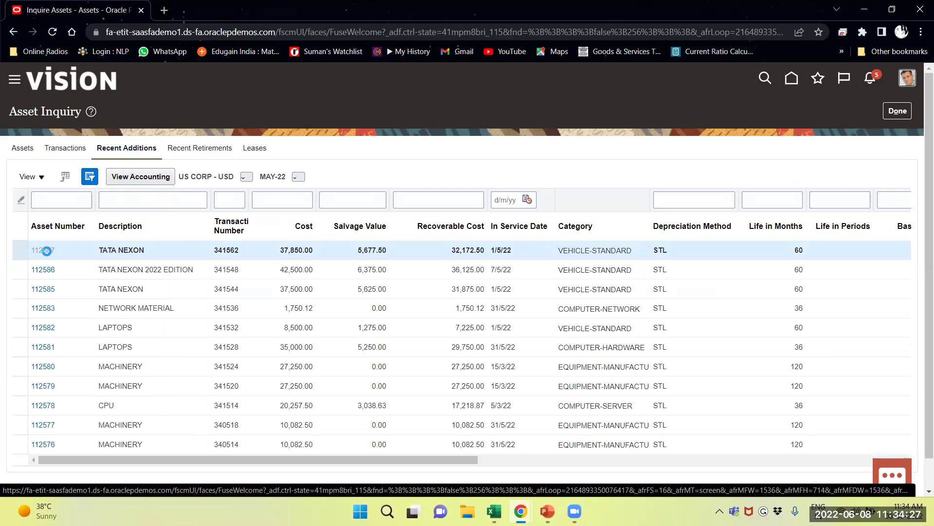
scroll(207, 298, down, 3)
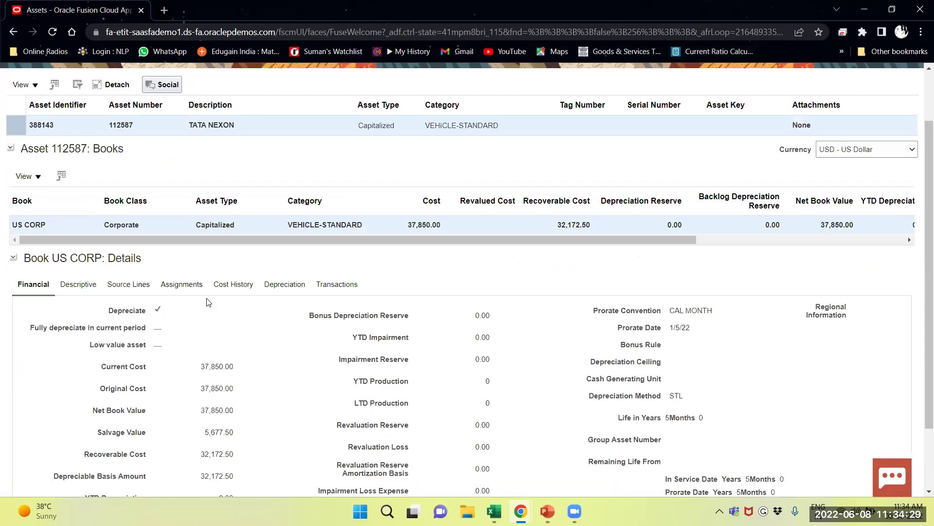
scroll(207, 302, down, 1)
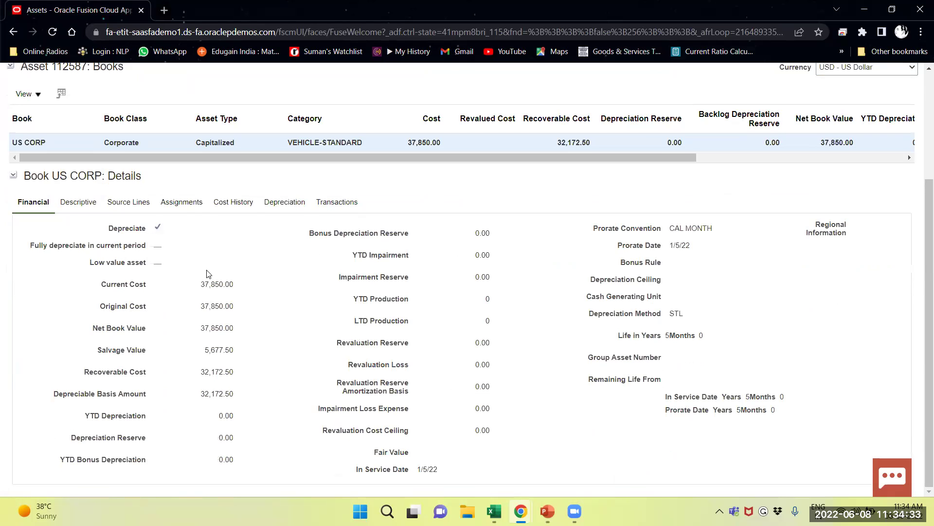
scroll(197, 289, up, 3)
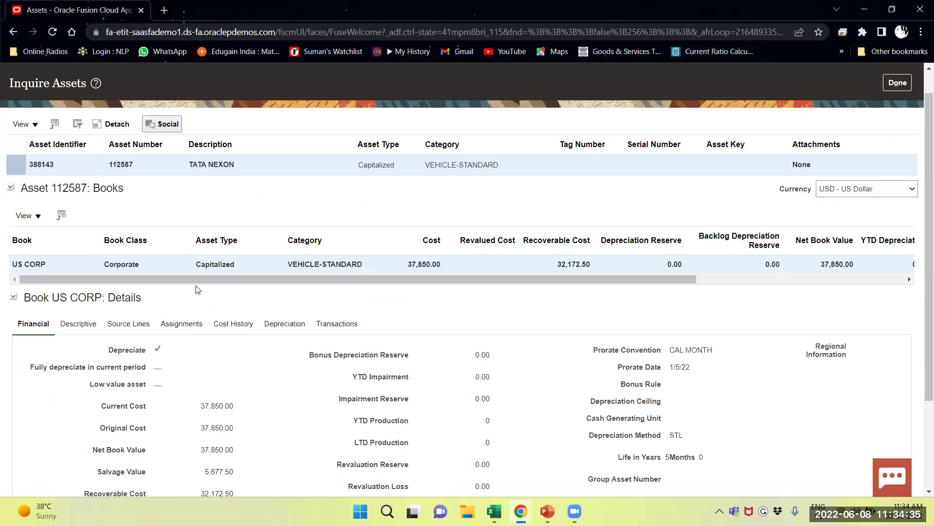
click(123, 325)
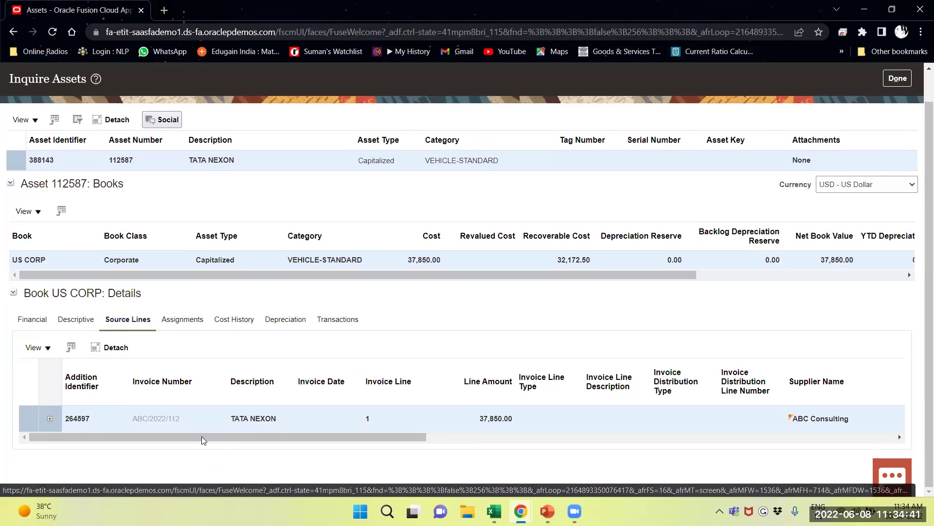
drag(216, 437, 662, 451)
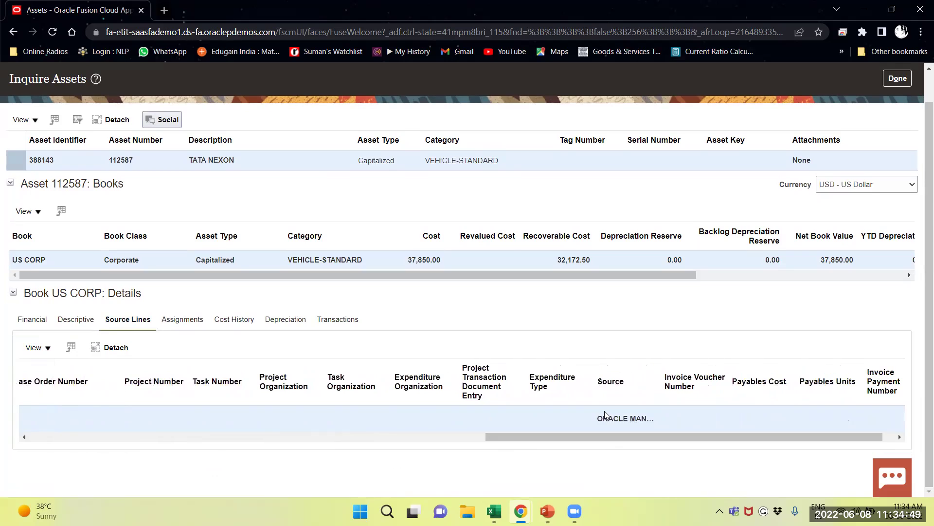